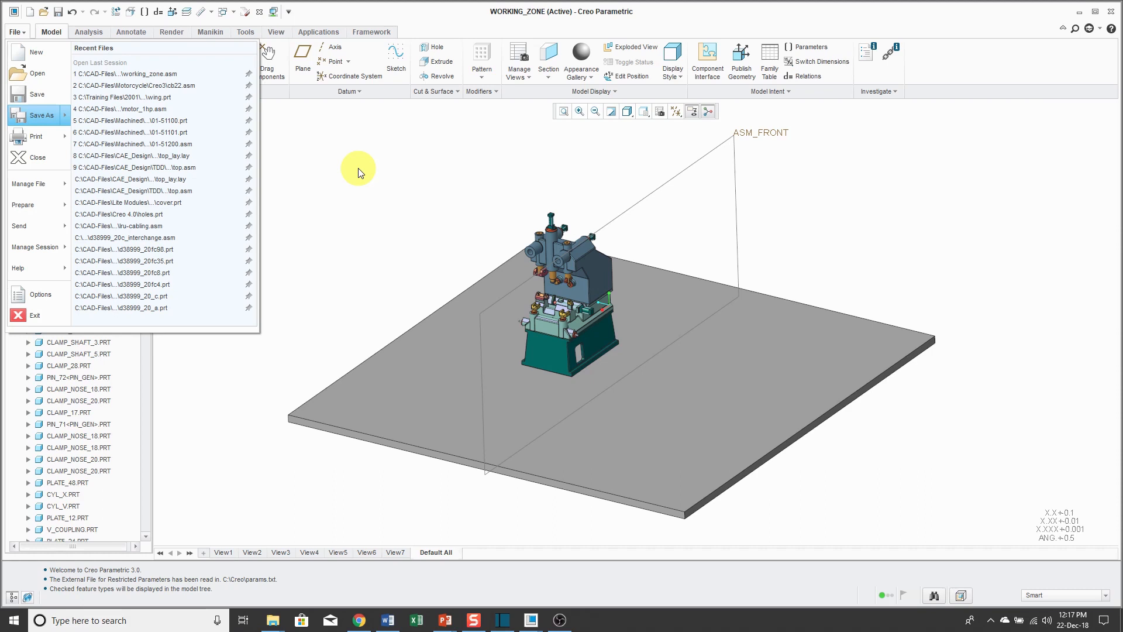
- Highlight the STATION_2.ASM subassembly and examine the machine up close
{"action": "left_click", "coordinate": [359, 173]}
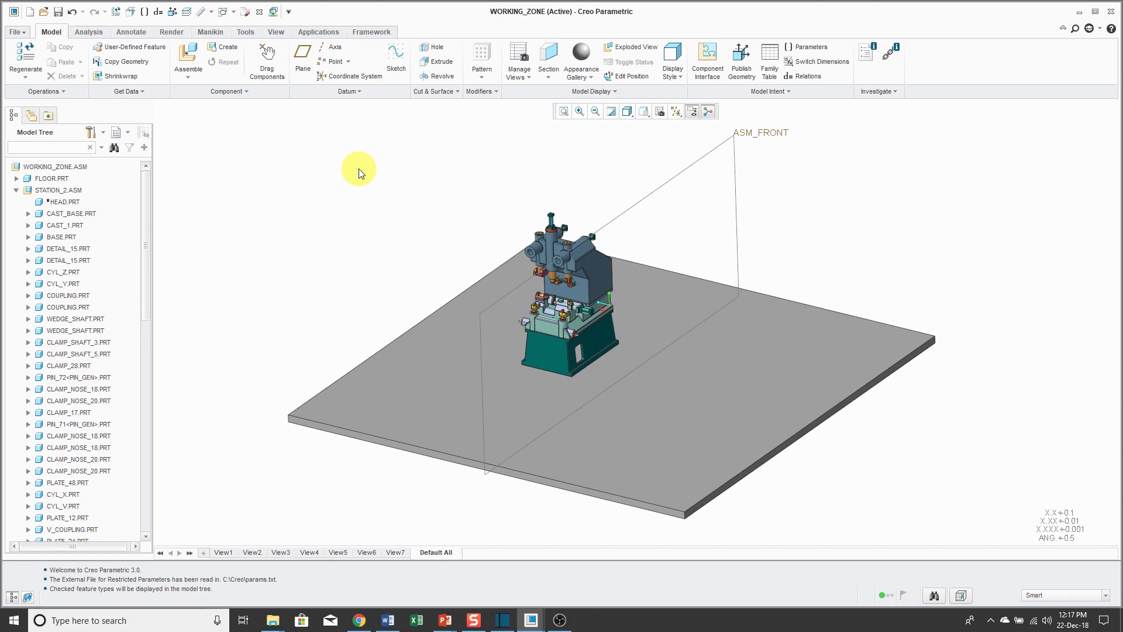
{"action": "left_click", "coordinate": [69, 191]}
{"action": "left_click", "coordinate": [314, 233]}
{"action": "scroll", "coordinate": [527, 319], "scroll_direction": "down", "scroll_amount": 5}
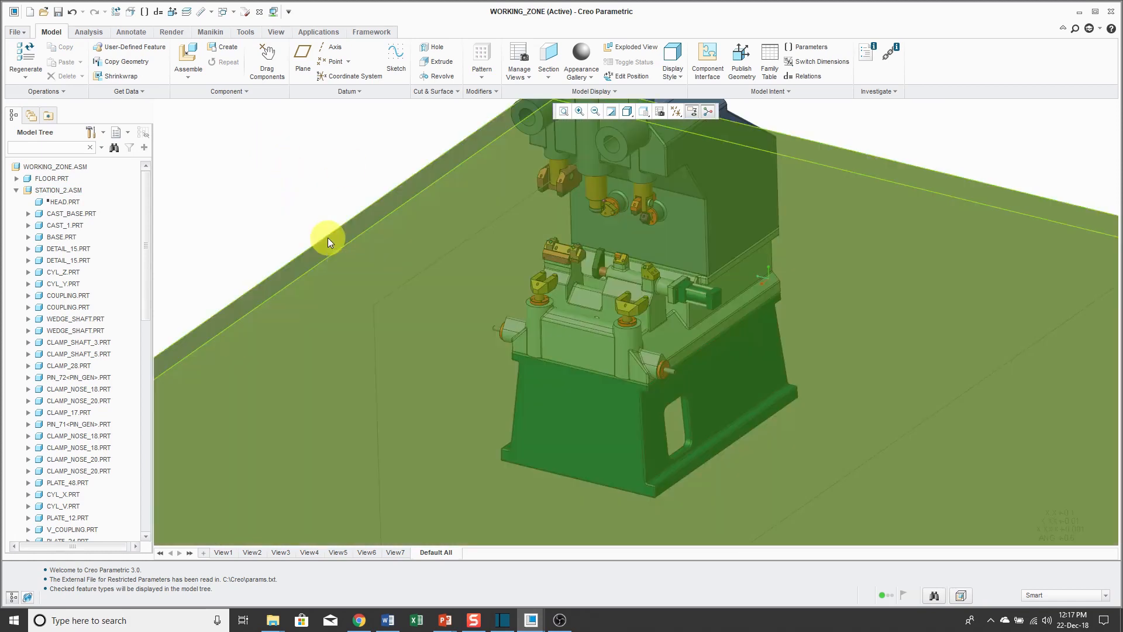
{"action": "scroll", "coordinate": [325, 237], "scroll_direction": "up", "scroll_amount": 5}
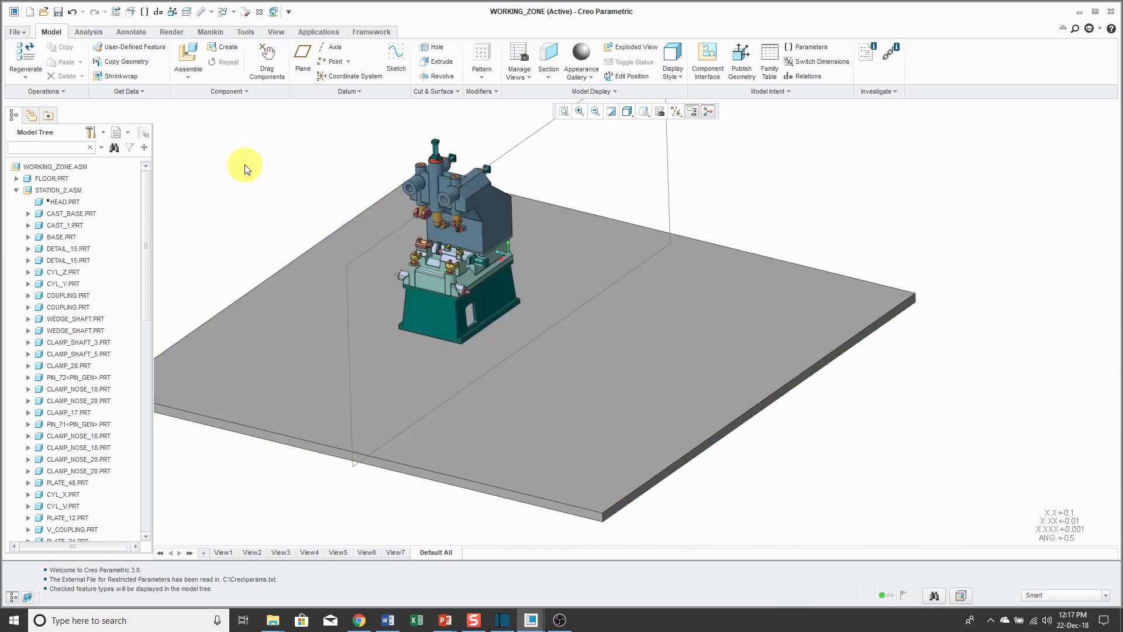
- Create a new subassembly component of the Mirror sub-type, keeping the default name ASM0001
{"action": "left_click", "coordinate": [230, 51]}
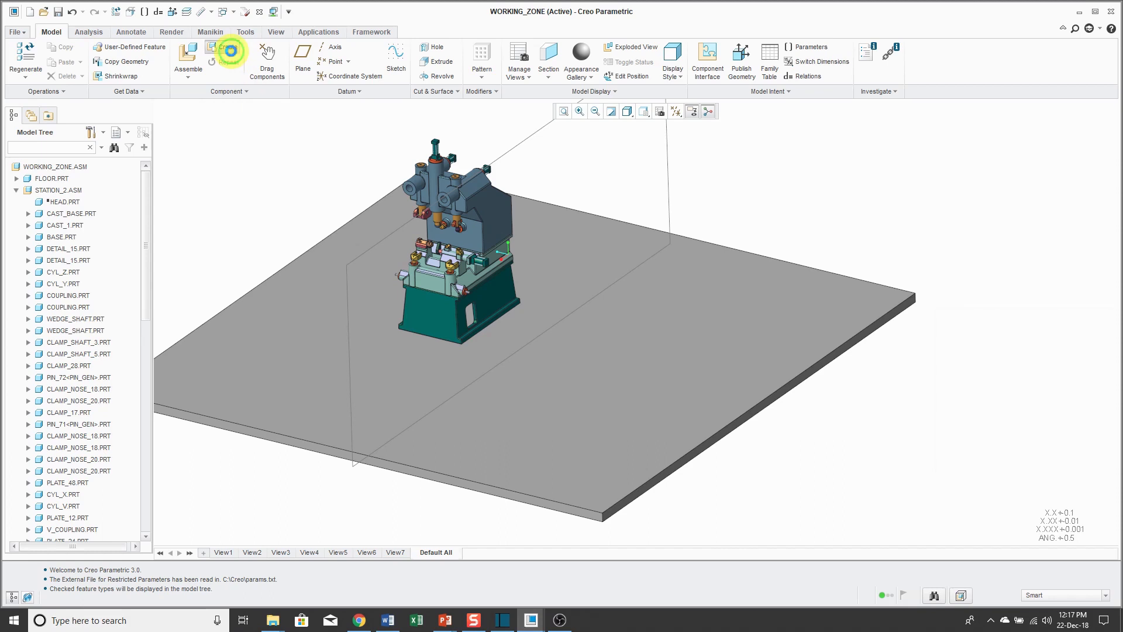
{"action": "left_click", "coordinate": [975, 358]}
{"action": "left_click", "coordinate": [1051, 358]}
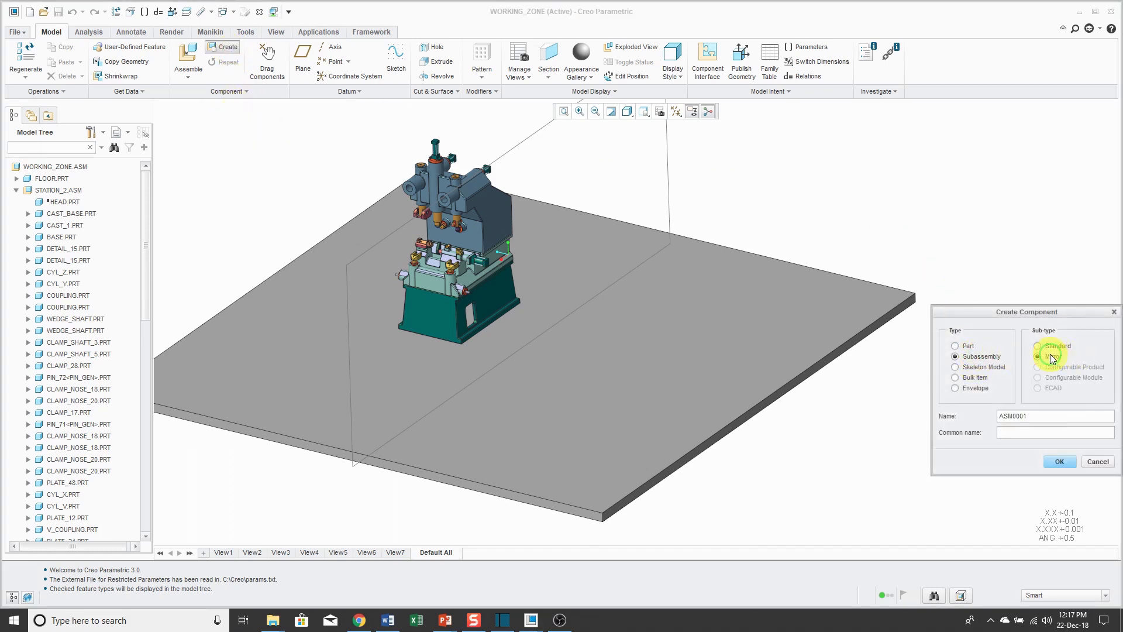
{"action": "left_click", "coordinate": [1060, 462]}
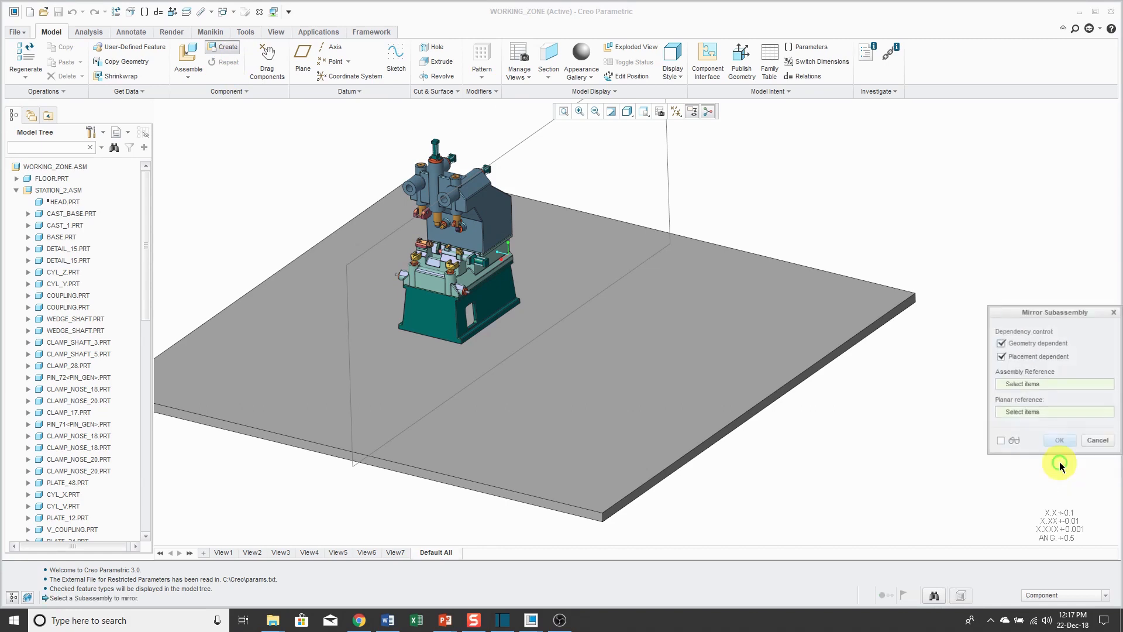
- Mirror STATION_2.ASM about the ASM_FRONT plane with preview on, keeping geometry and placement dependent, and accept to list its components
{"action": "left_click", "coordinate": [1026, 384]}
{"action": "left_click", "coordinate": [64, 190]}
{"action": "left_click", "coordinate": [274, 179]}
{"action": "left_click", "coordinate": [268, 189]}
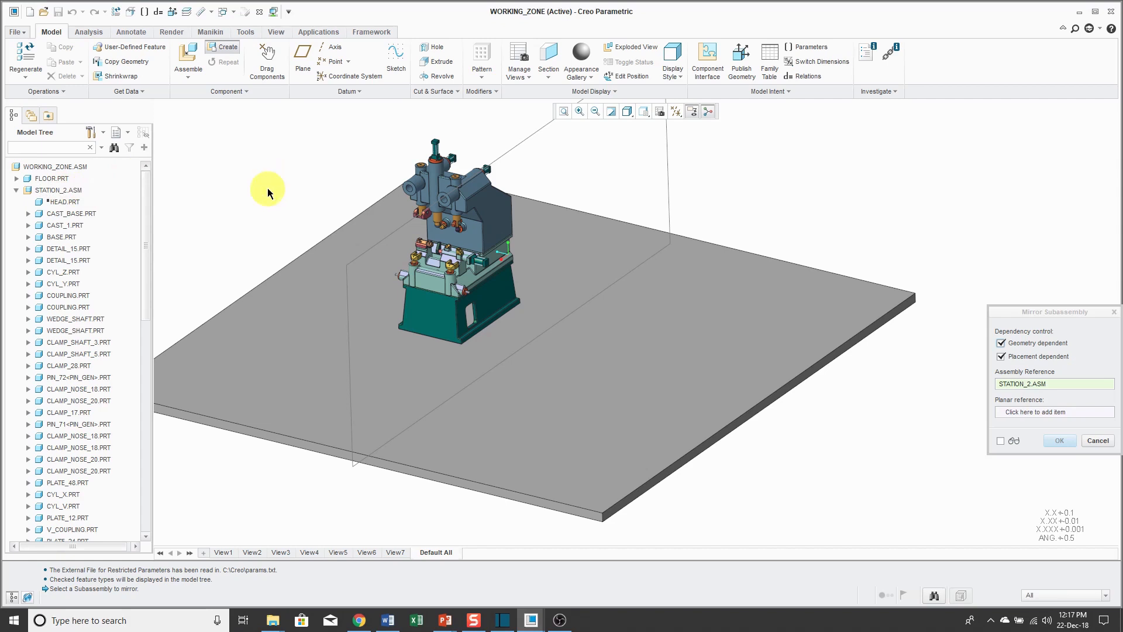
{"action": "left_click", "coordinate": [1046, 416]}
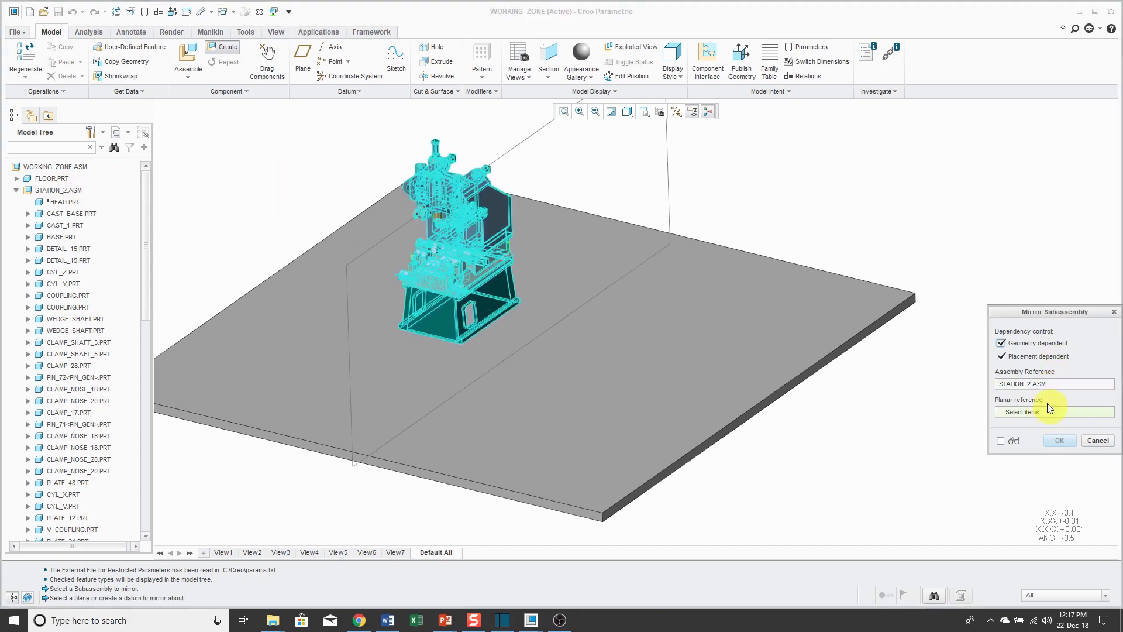
{"action": "left_click", "coordinate": [671, 193]}
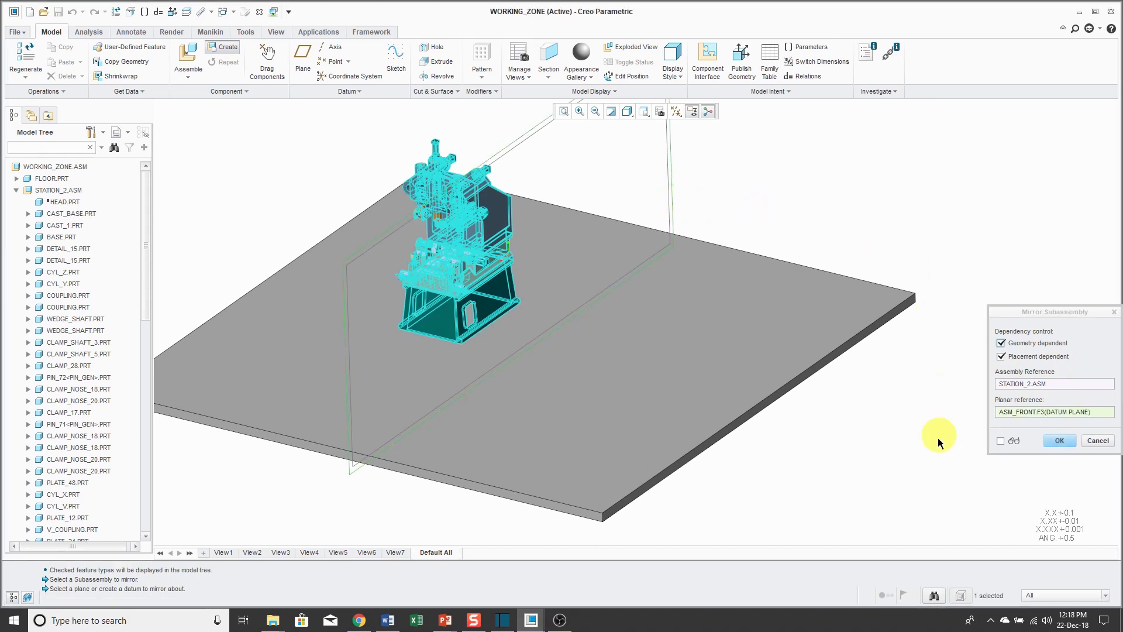
{"action": "left_click", "coordinate": [1000, 440]}
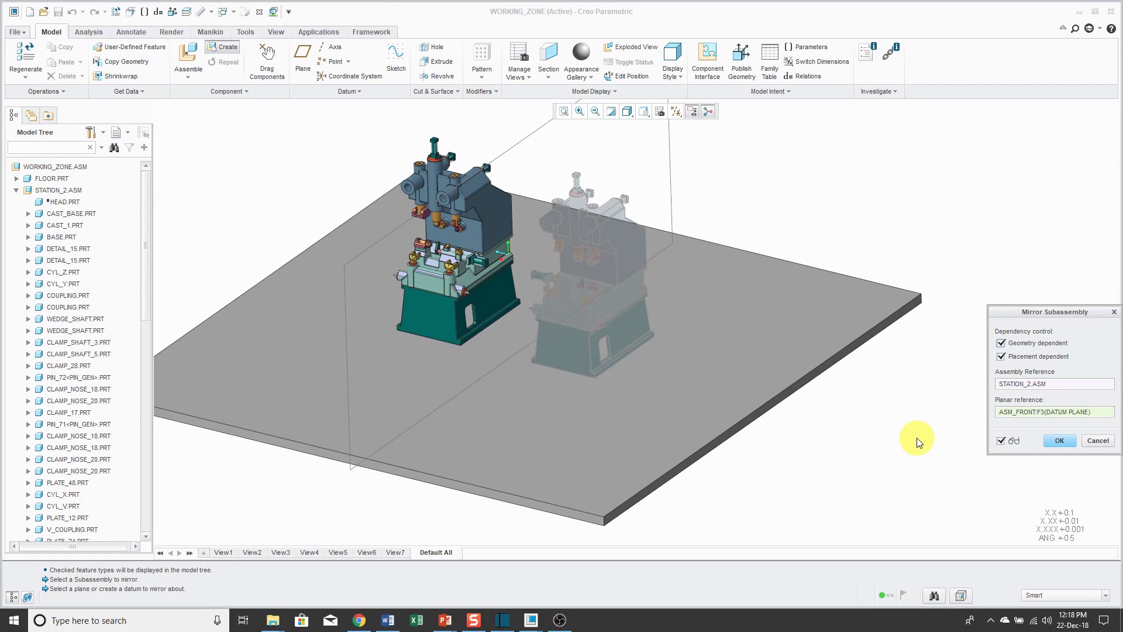
{"action": "left_click", "coordinate": [1055, 440]}
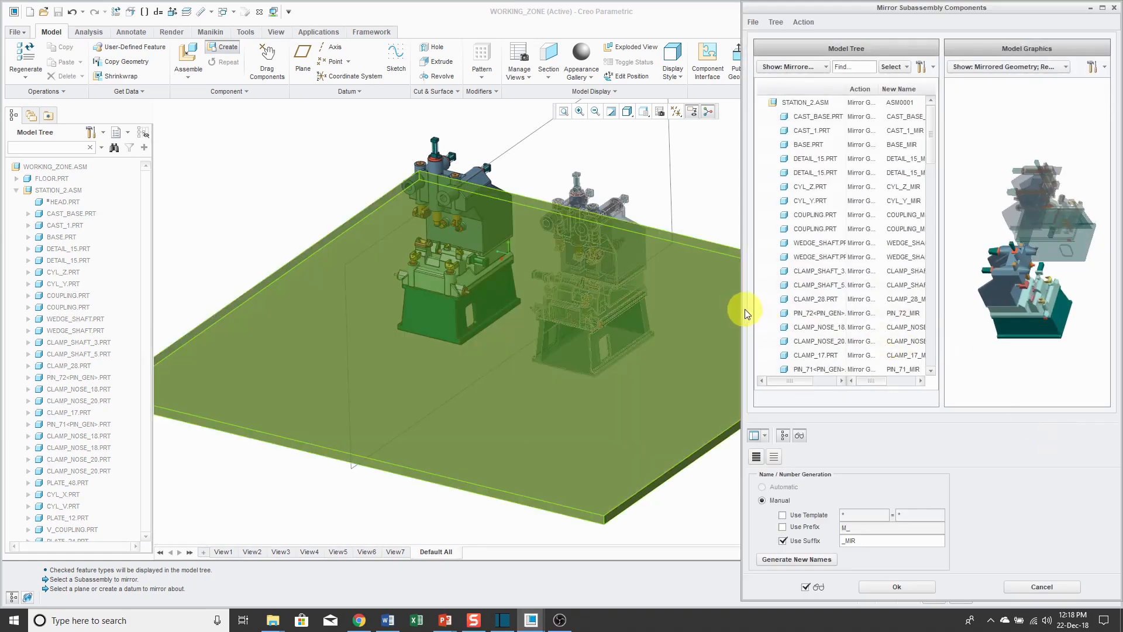
- Enlarge the component list, pick the PLNGR_PLT_66.PRT ring in the graphics and set its mirror action to Reuse
{"action": "left_click_drag", "start_coordinate": [743, 303], "coordinate": [203, 252]}
{"action": "left_click_drag", "start_coordinate": [494, 80], "coordinate": [523, 82]}
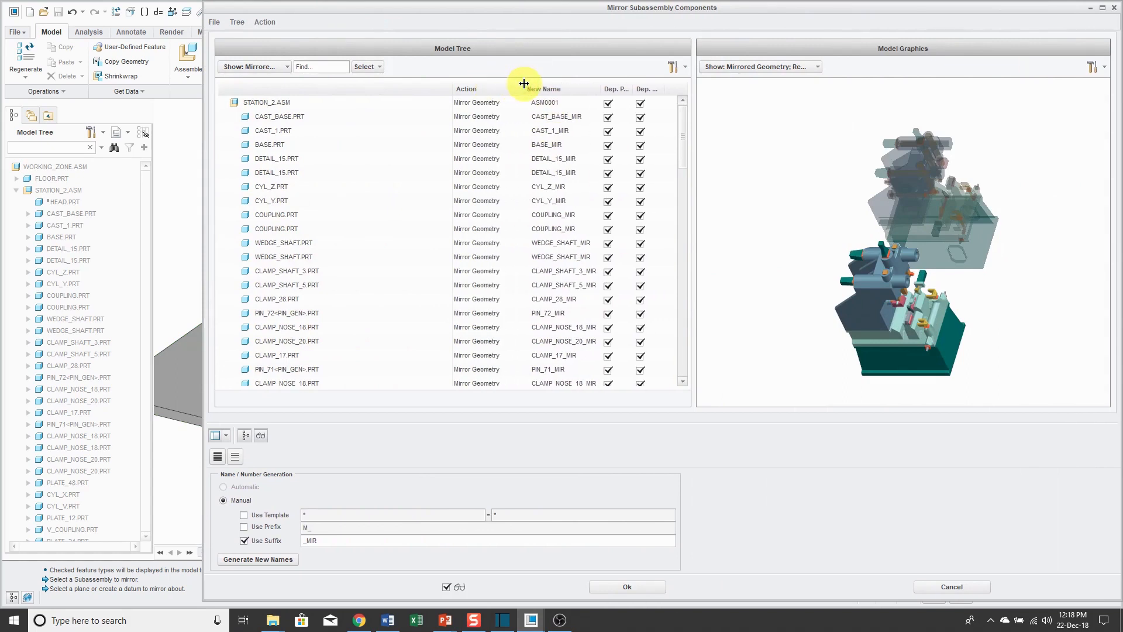
{"action": "scroll", "coordinate": [973, 317], "scroll_direction": "up", "scroll_amount": 2}
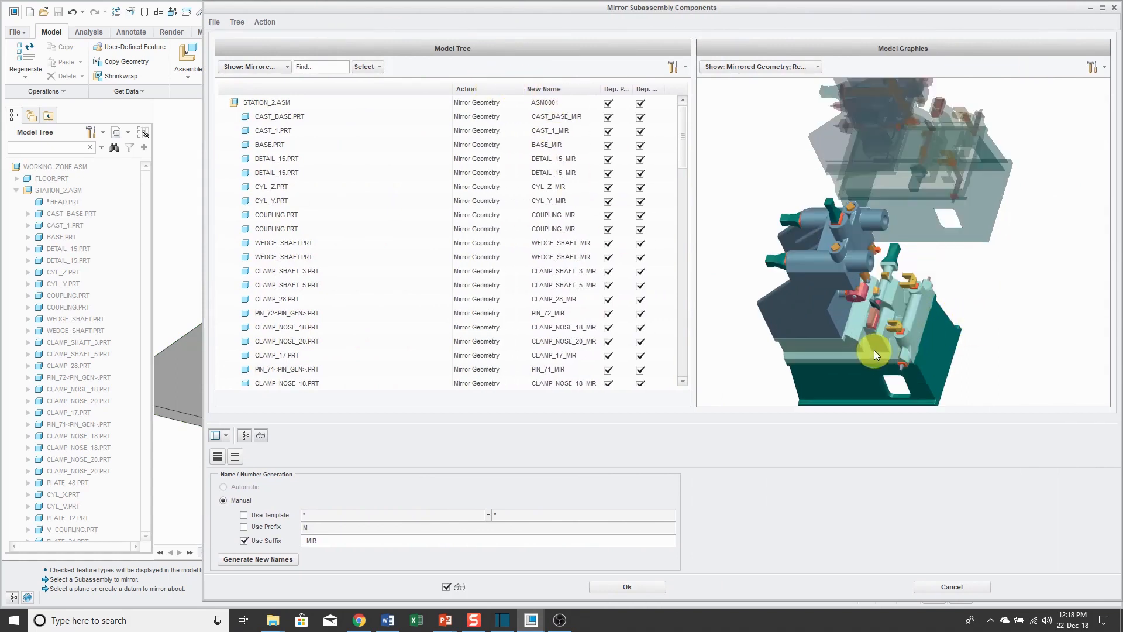
{"action": "scroll", "coordinate": [874, 350], "scroll_direction": "up", "scroll_amount": 3}
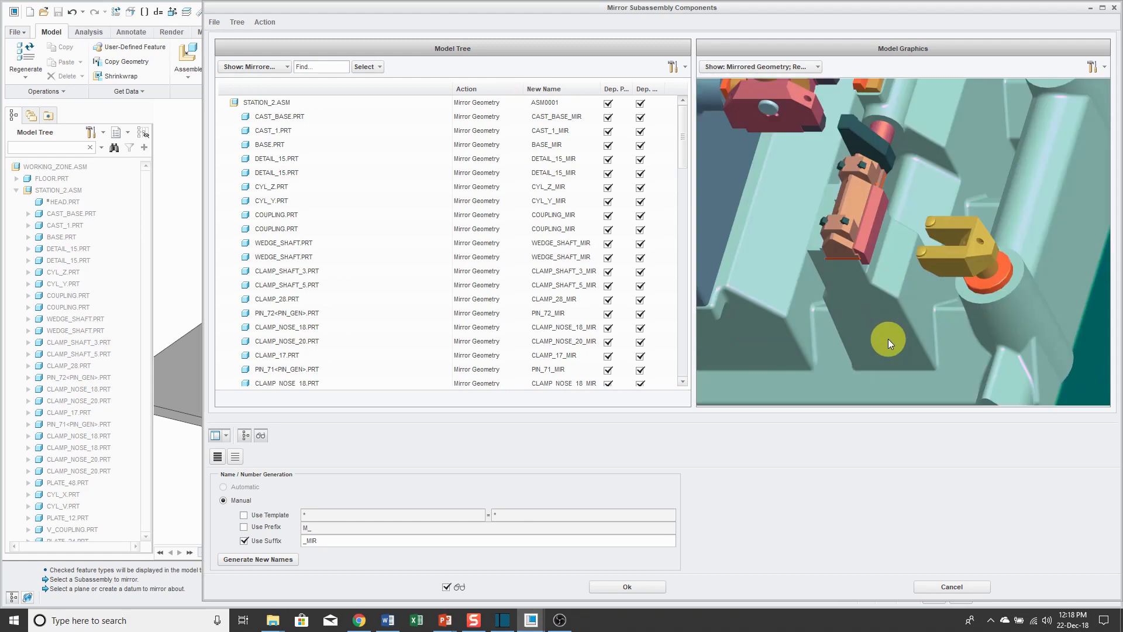
{"action": "left_click", "coordinate": [990, 286]}
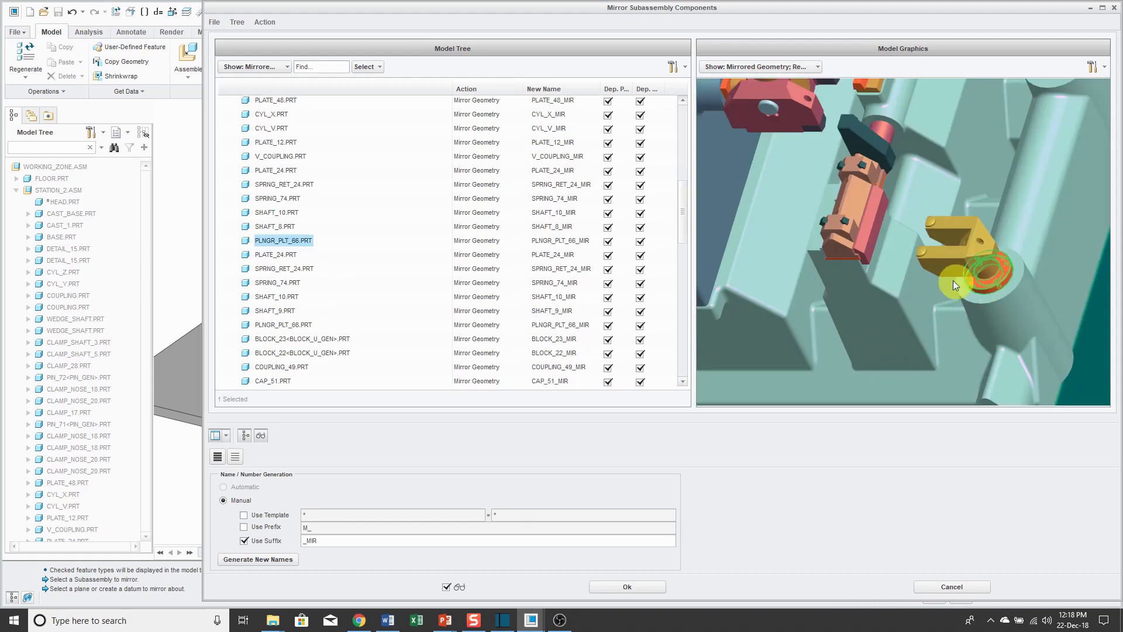
{"action": "left_click", "coordinate": [494, 240]}
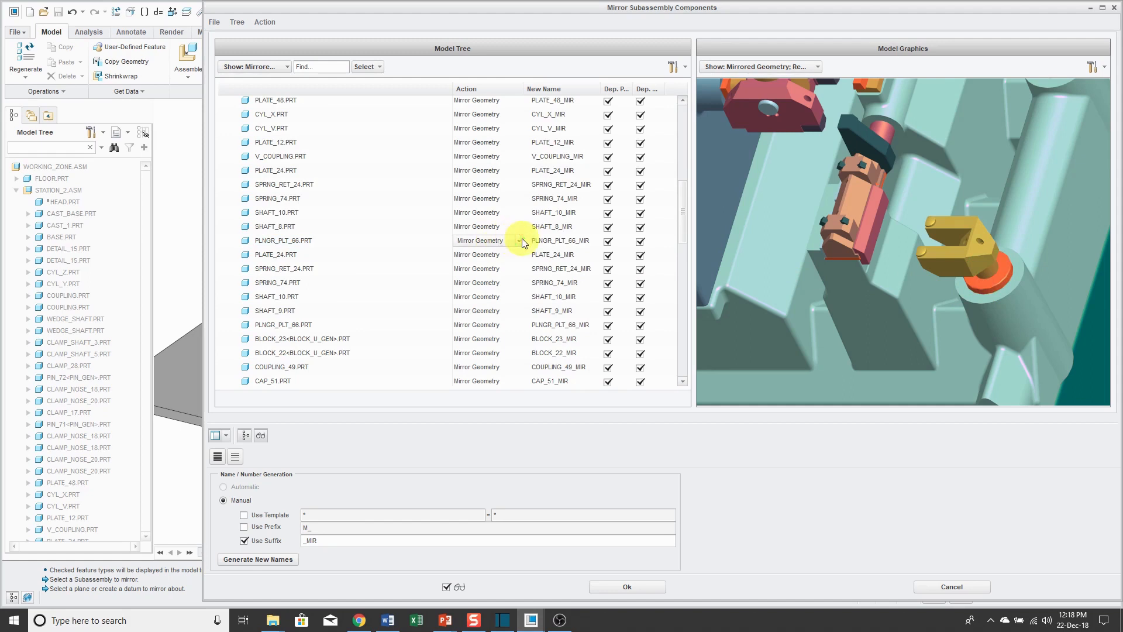
{"action": "left_click", "coordinate": [519, 241]}
{"action": "left_click", "coordinate": [511, 262]}
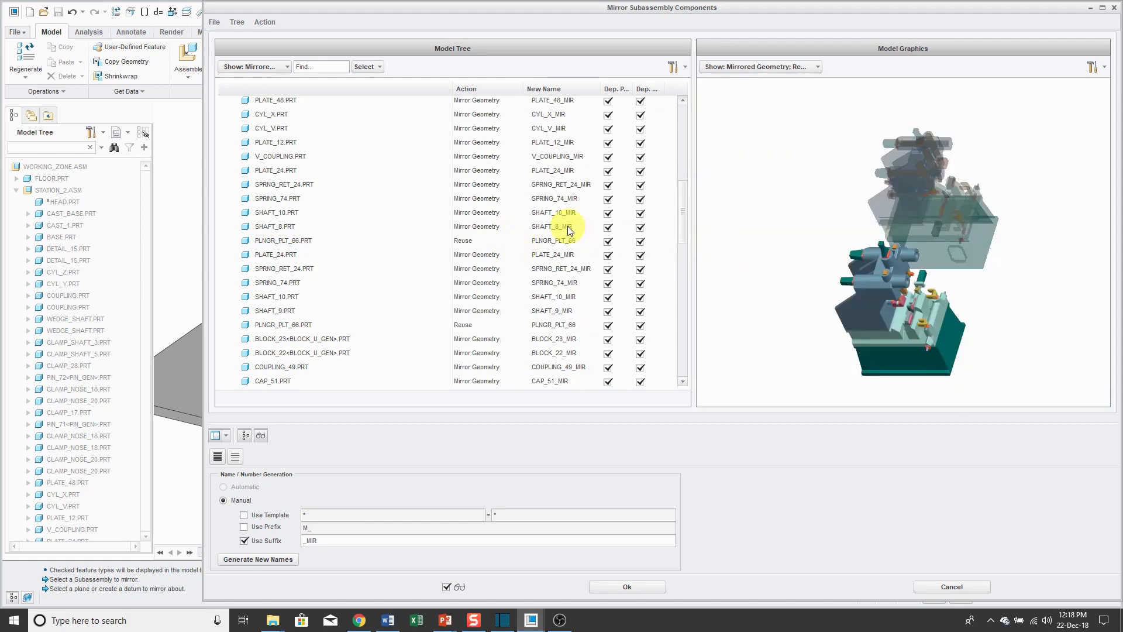
- Look through the component actions in the mirror list, and cancel the mirrored subassembly
{"action": "scroll", "coordinate": [458, 221], "scroll_direction": "down", "scroll_amount": 2}
{"action": "scroll", "coordinate": [462, 221], "scroll_direction": "up", "scroll_amount": 3}
{"action": "scroll", "coordinate": [466, 222], "scroll_direction": "down", "scroll_amount": 5}
{"action": "scroll", "coordinate": [465, 223], "scroll_direction": "down", "scroll_amount": 4}
{"action": "scroll", "coordinate": [464, 221], "scroll_direction": "up", "scroll_amount": 9}
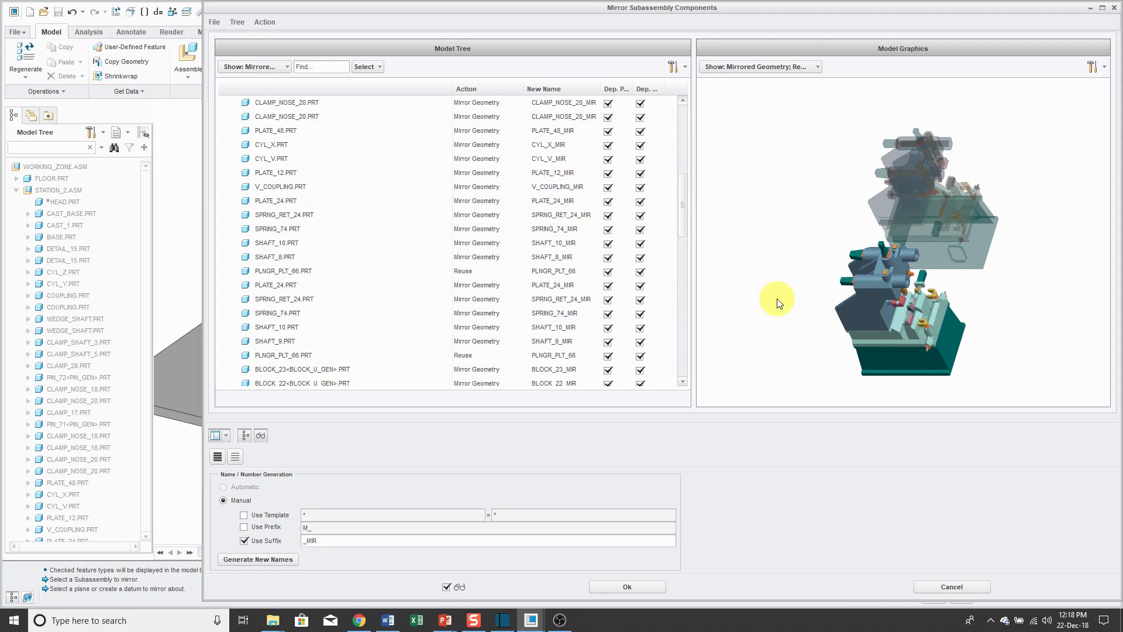
{"action": "left_click", "coordinate": [954, 585]}
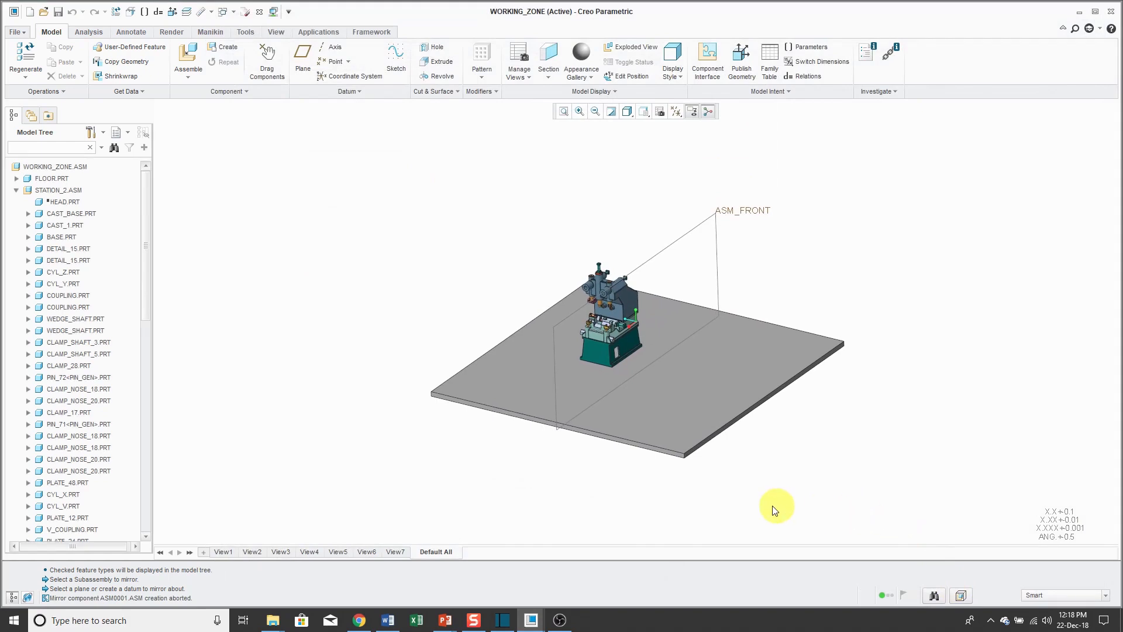
- In the newer Creo Parametric session, start Mirror Component with STATION_2.ASM as the component and ASM_FRONT as the mirror plane
{"action": "mouse_move", "coordinate": [532, 621]}
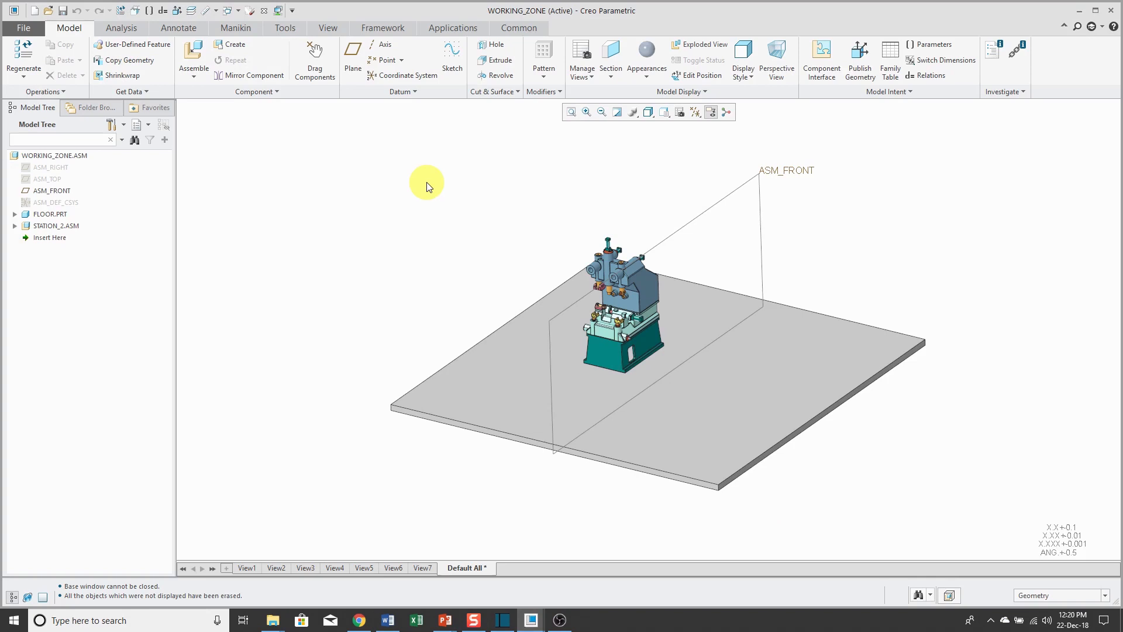
{"action": "left_click", "coordinate": [269, 79]}
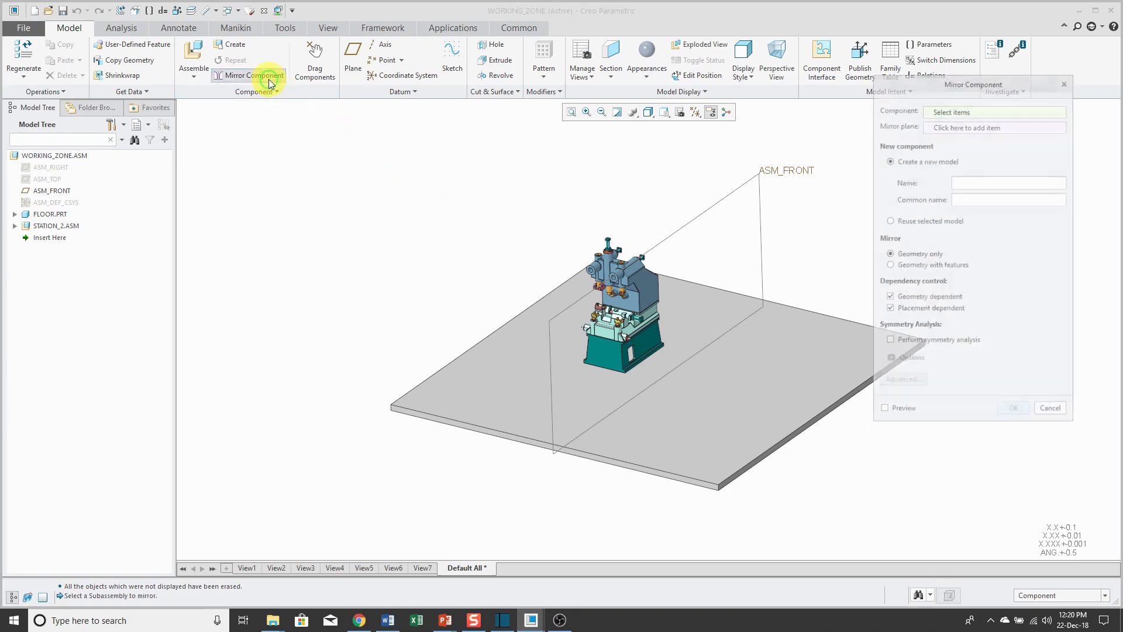
{"action": "left_click", "coordinate": [66, 228]}
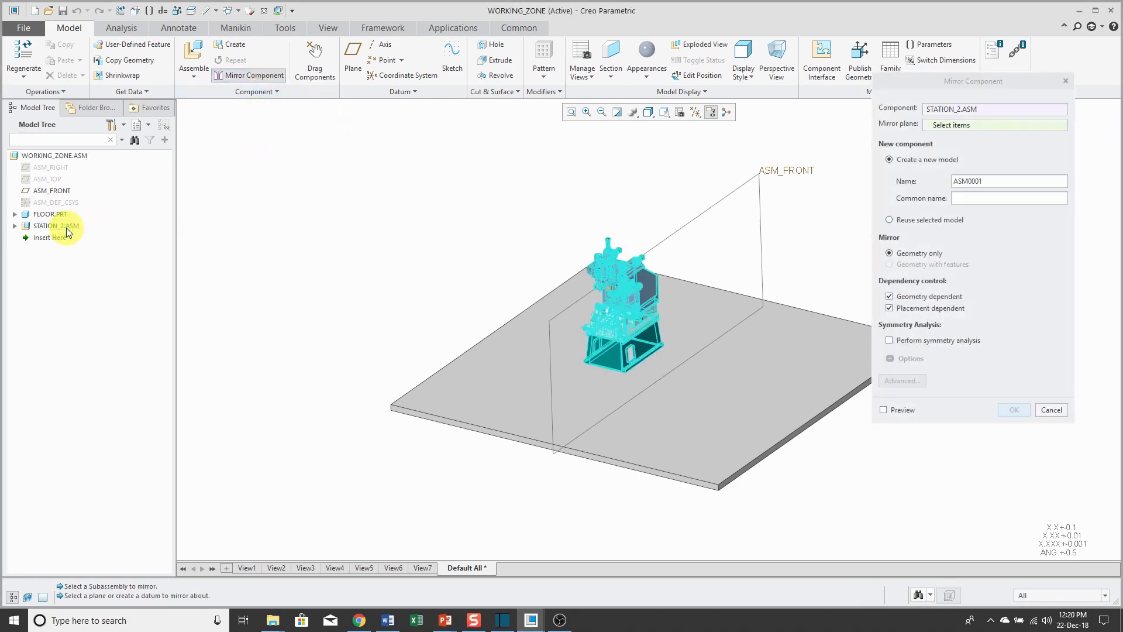
{"action": "left_click", "coordinate": [705, 215]}
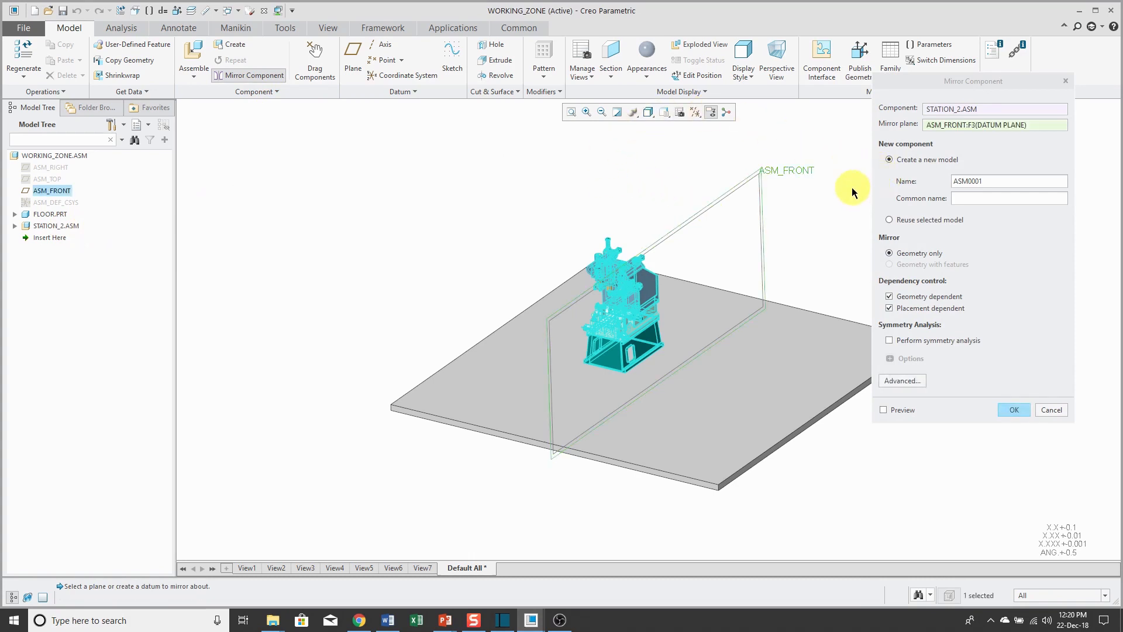
- Enable symmetry analysis, expand its options with Reuse symmetric components kept on, and preview the mirrored component
{"action": "left_click", "coordinate": [889, 342]}
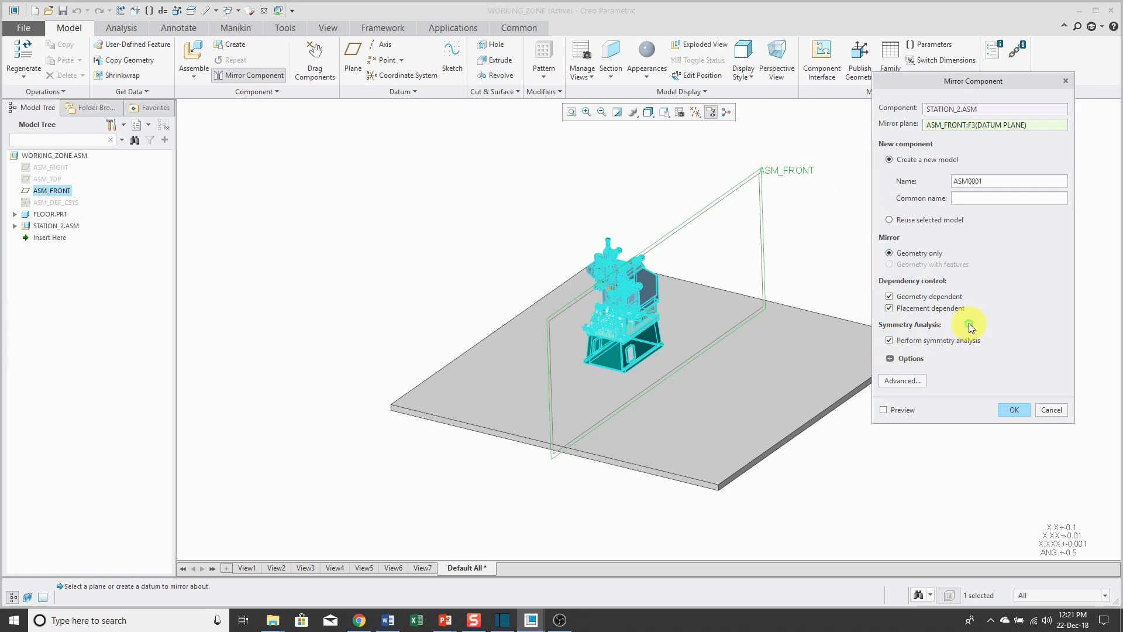
{"action": "left_click", "coordinate": [889, 358]}
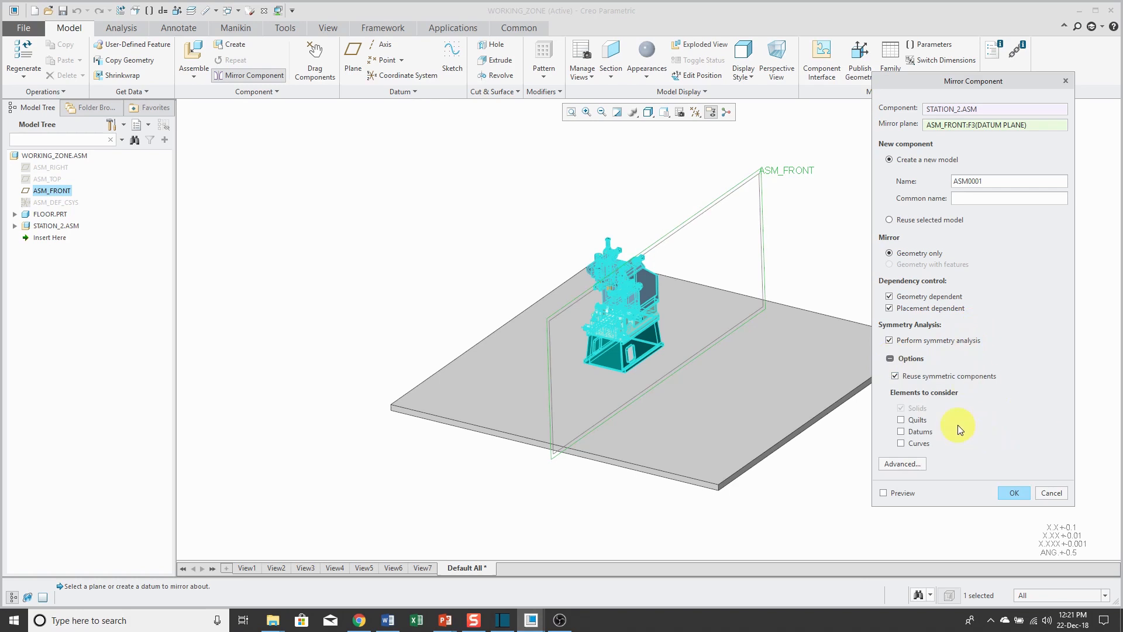
{"action": "left_click", "coordinate": [904, 493]}
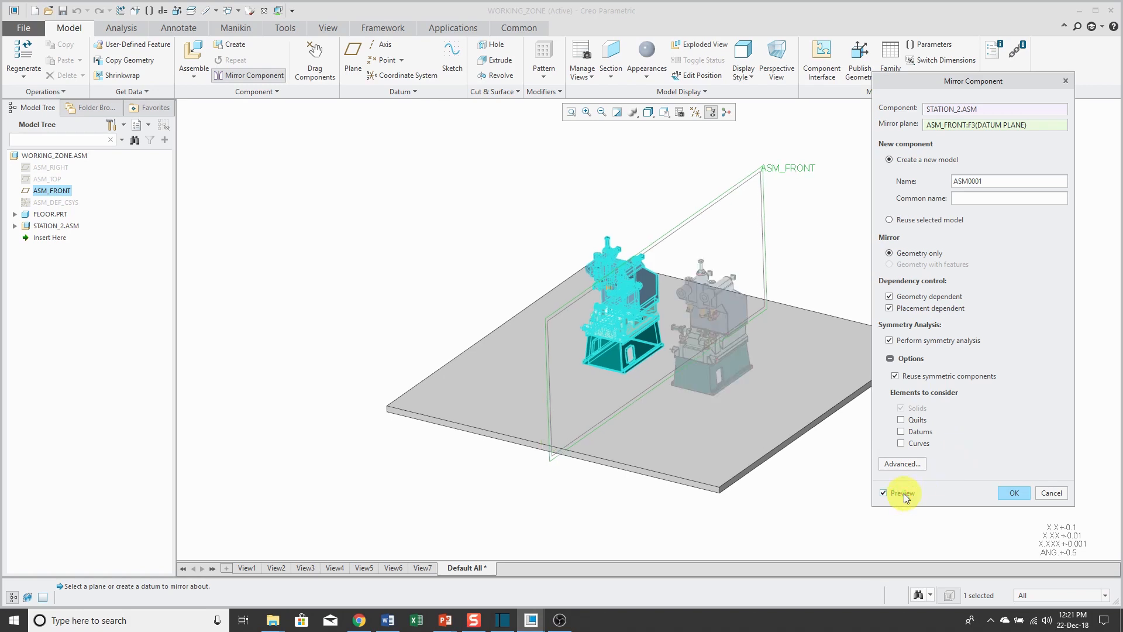
- Open the advanced mirror settings, widen the columns and examine the symmetry, action and position assigned to each component
{"action": "left_click", "coordinate": [901, 464]}
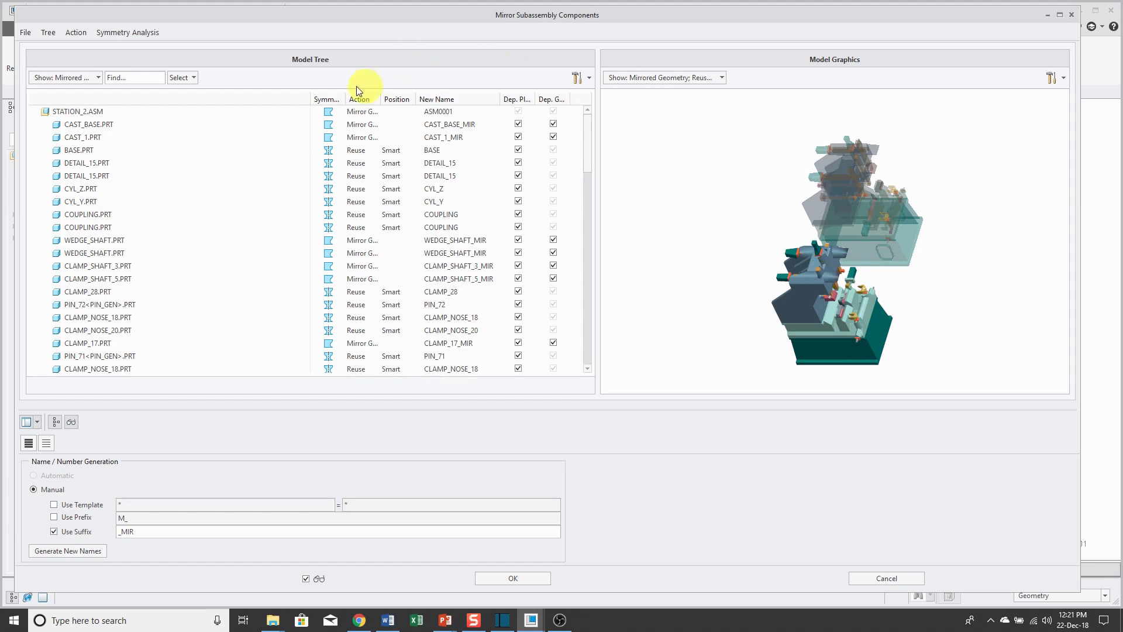
{"action": "left_click_drag", "start_coordinate": [309, 93], "coordinate": [399, 99]}
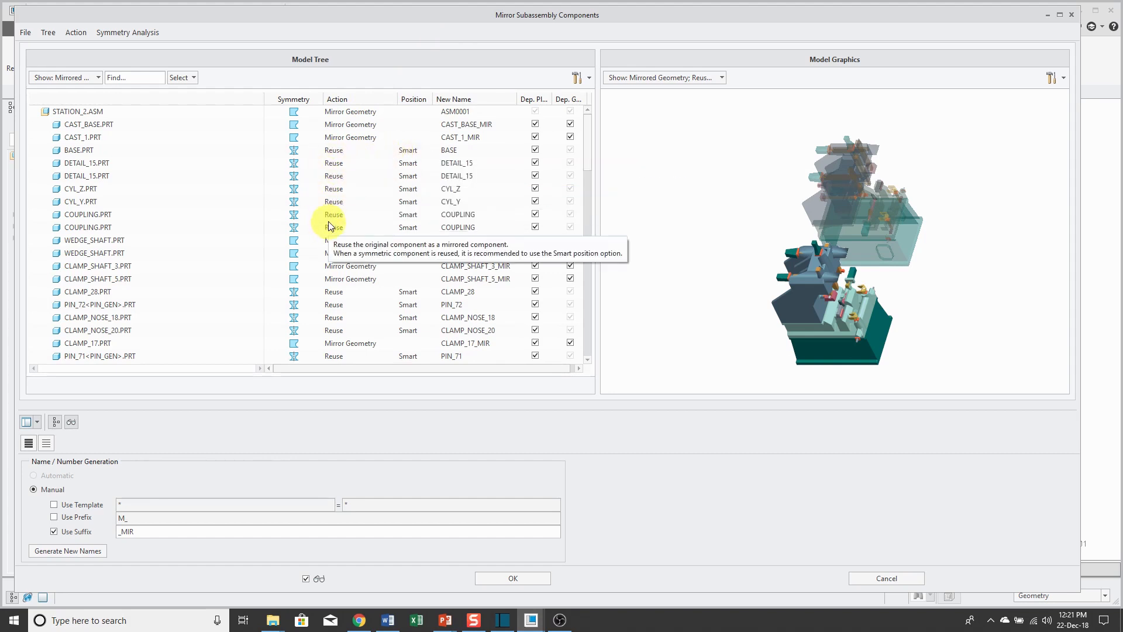
{"action": "scroll", "coordinate": [579, 271], "scroll_direction": "down", "scroll_amount": 15}
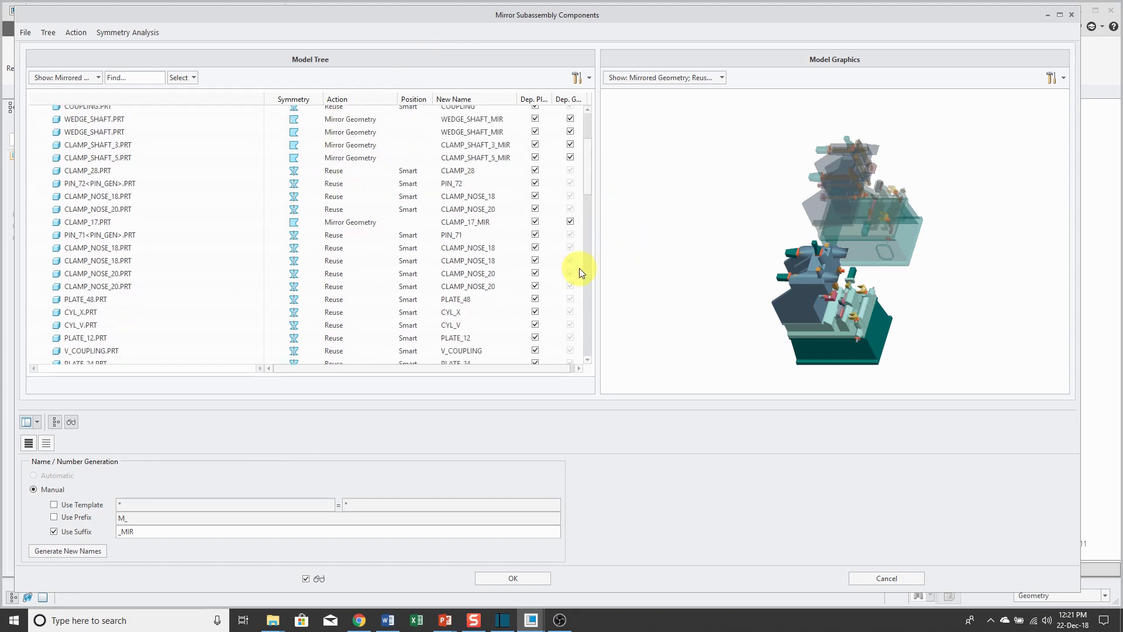
{"action": "scroll", "coordinate": [579, 269], "scroll_direction": "down", "scroll_amount": 10}
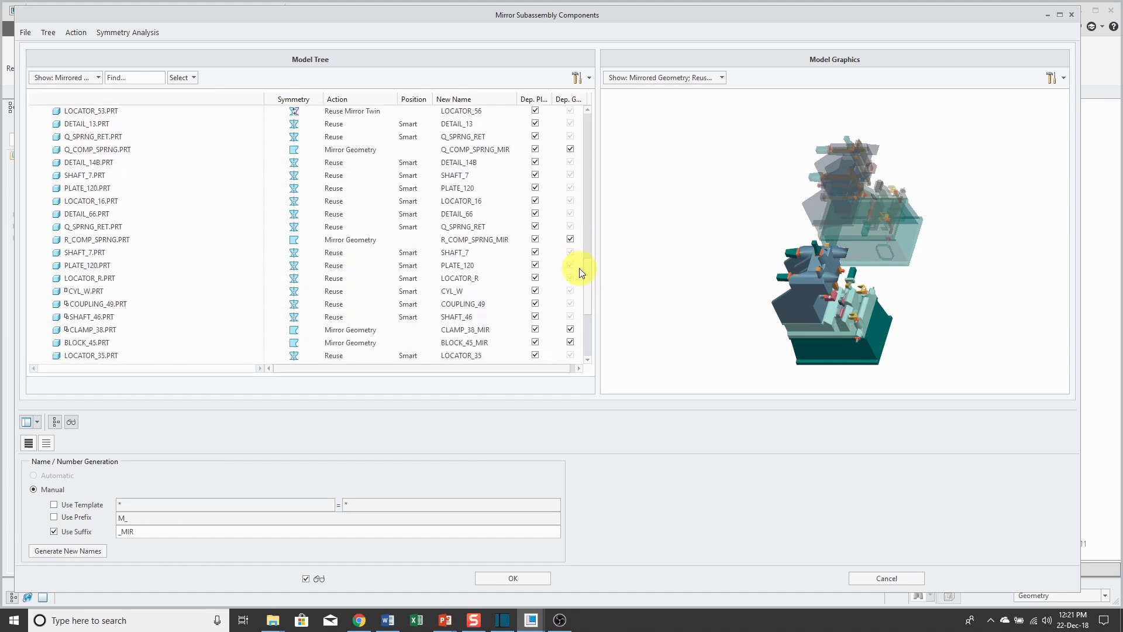
{"action": "scroll", "coordinate": [579, 270], "scroll_direction": "up", "scroll_amount": 10}
{"action": "scroll", "coordinate": [582, 269], "scroll_direction": "up", "scroll_amount": 6}
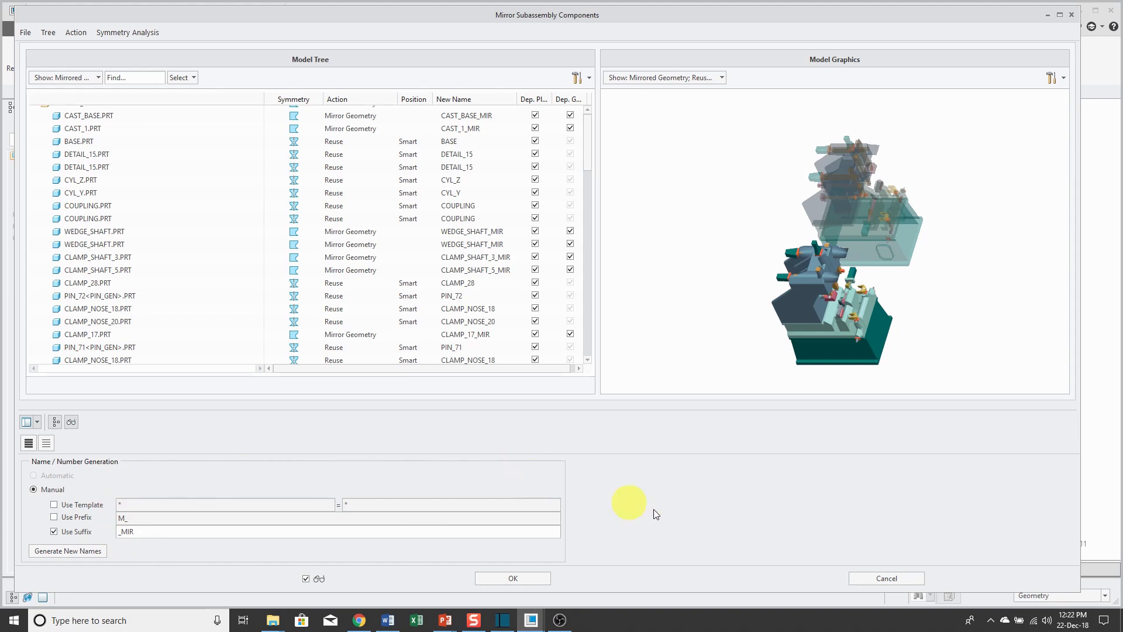
- Accept the component actions to create the mirrored subassembly, and expand ASM0001.ASM to show its components
{"action": "left_click", "coordinate": [520, 580]}
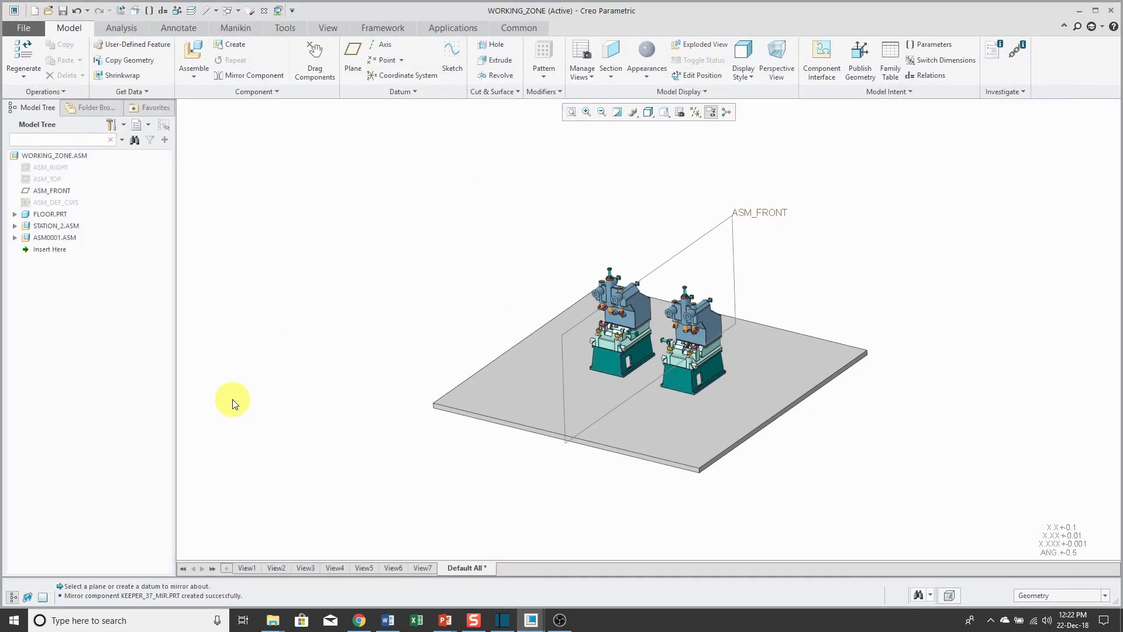
{"action": "left_click", "coordinate": [63, 239]}
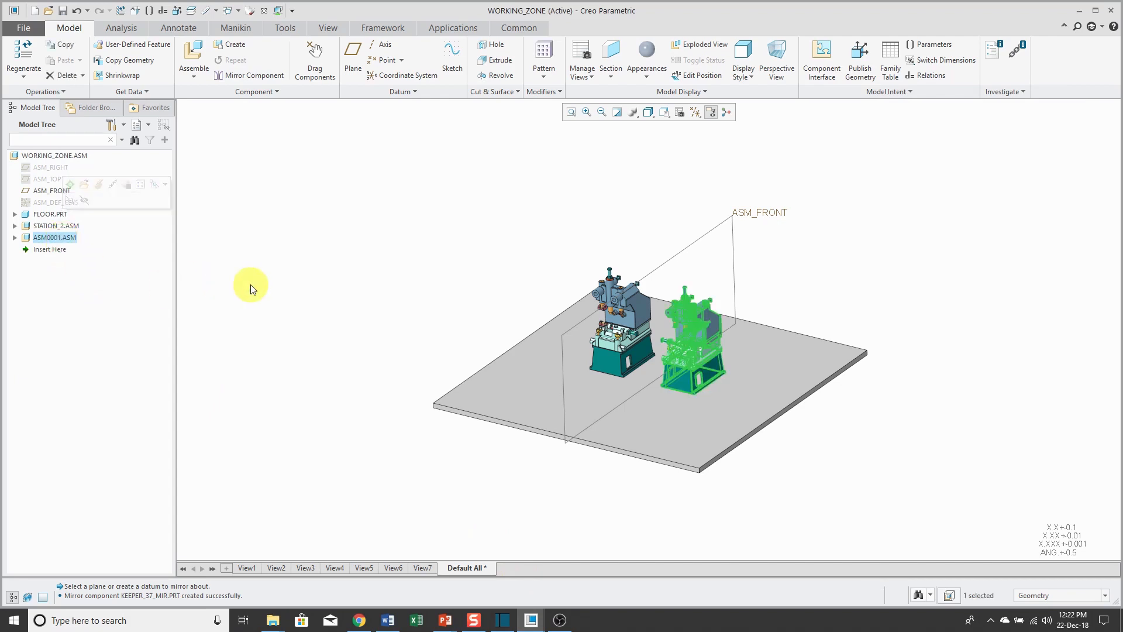
{"action": "left_click", "coordinate": [15, 237]}
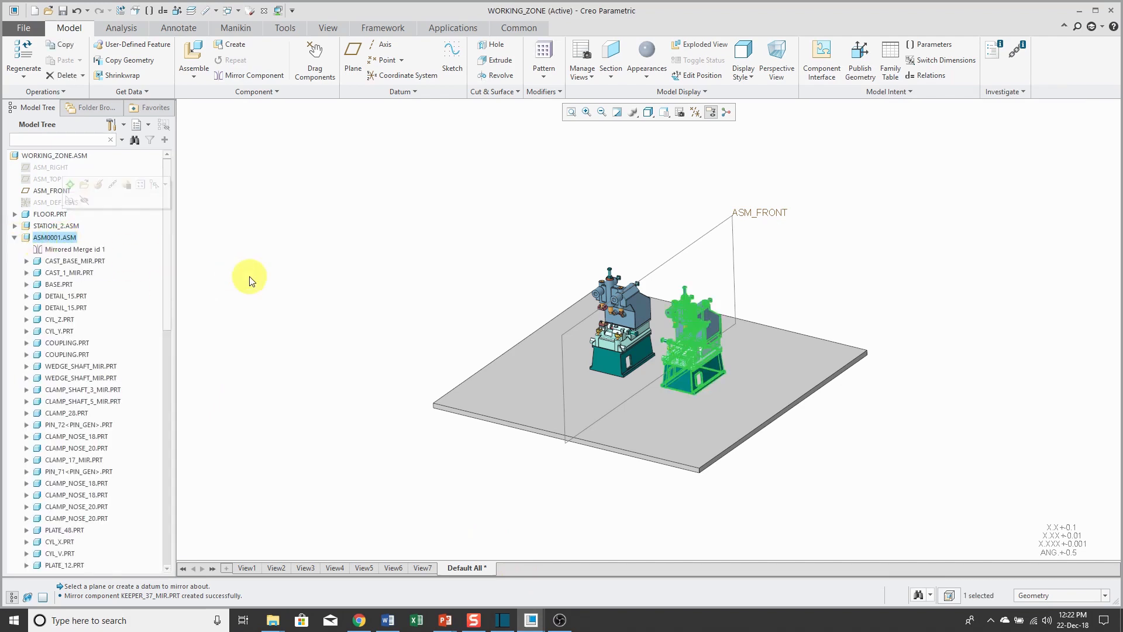